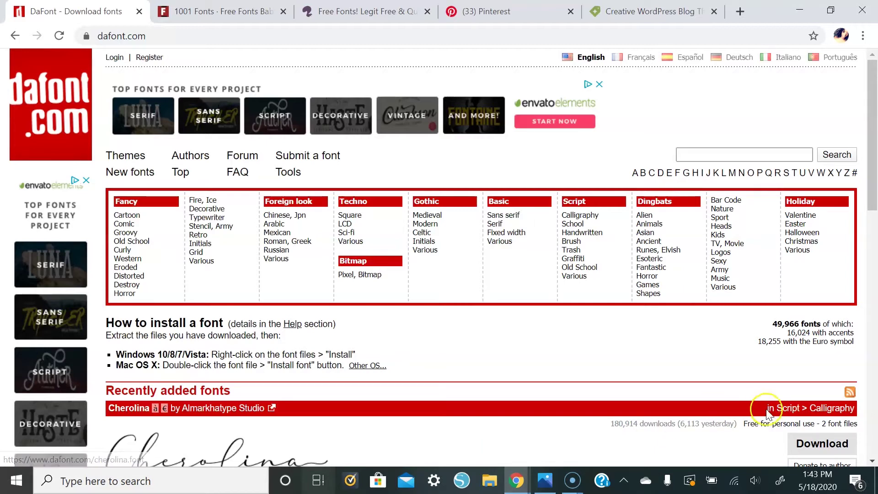
scroll(523, 251, "down", 6)
scroll(362, 229, "down", 10)
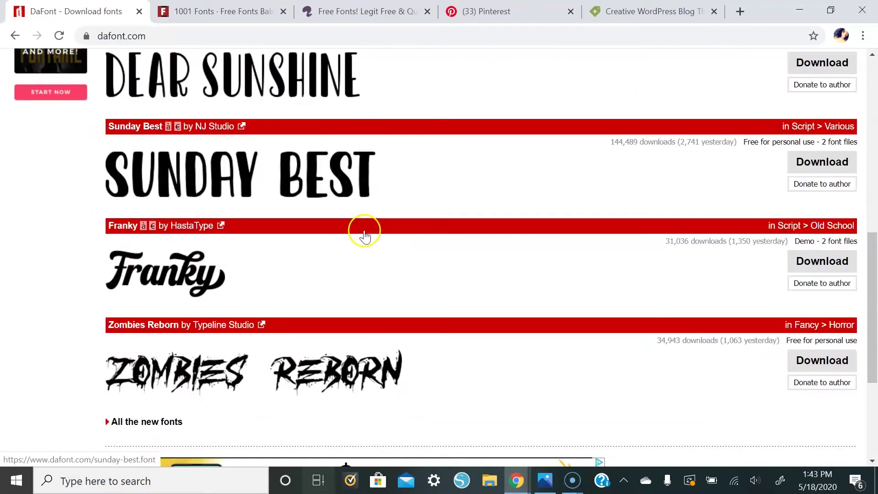
scroll(435, 162, "up", 5)
scroll(436, 163, "up", 4)
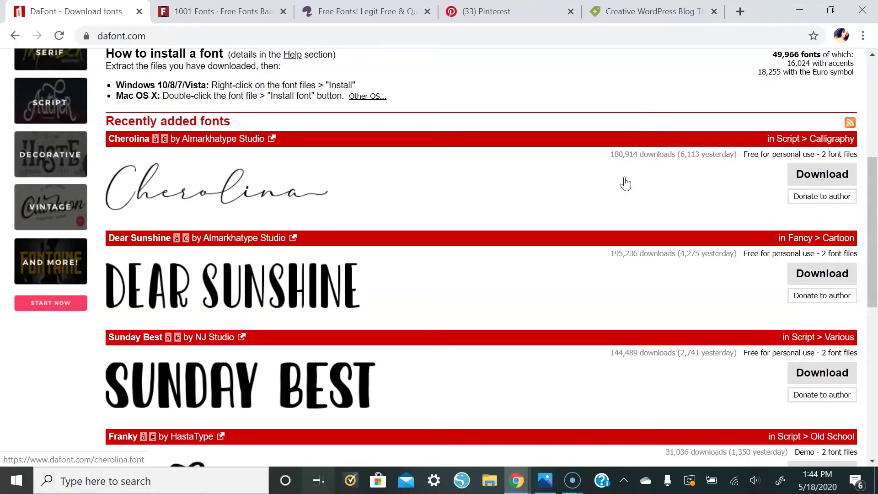
scroll(596, 170, "up", 4)
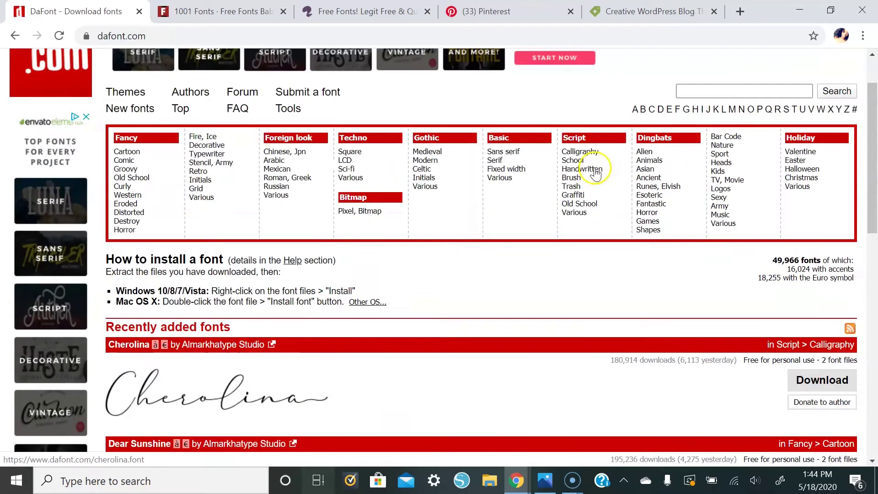
left_click(218, 10)
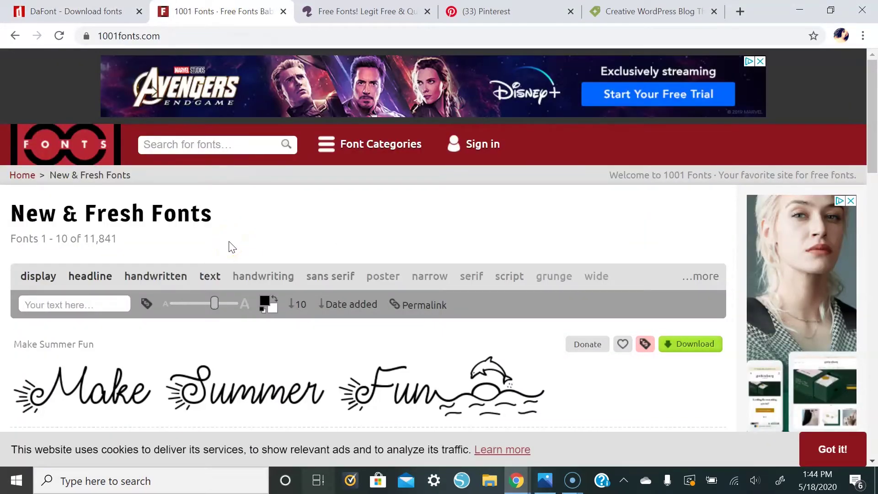
- Scroll through 1001 Fonts' New & Fresh Fonts list, then switch to Font Squirrel
scroll(235, 270, "down", 3)
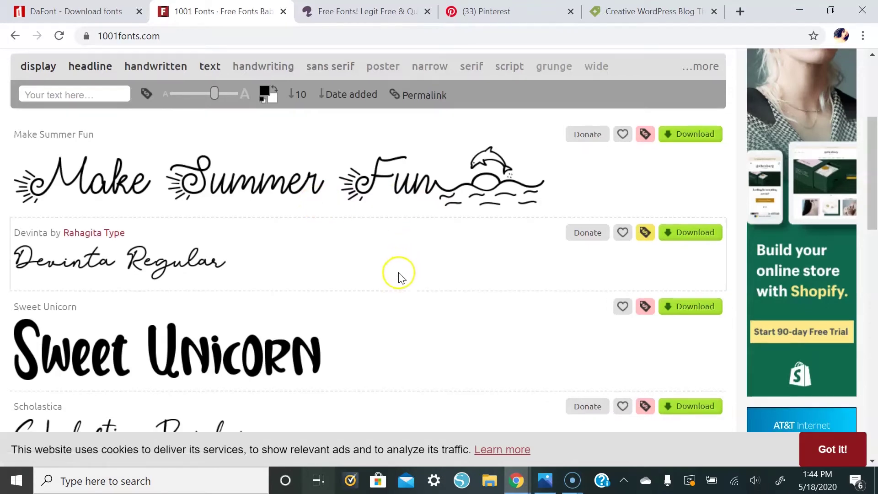
scroll(394, 286, "down", 3)
scroll(395, 294, "up", 4)
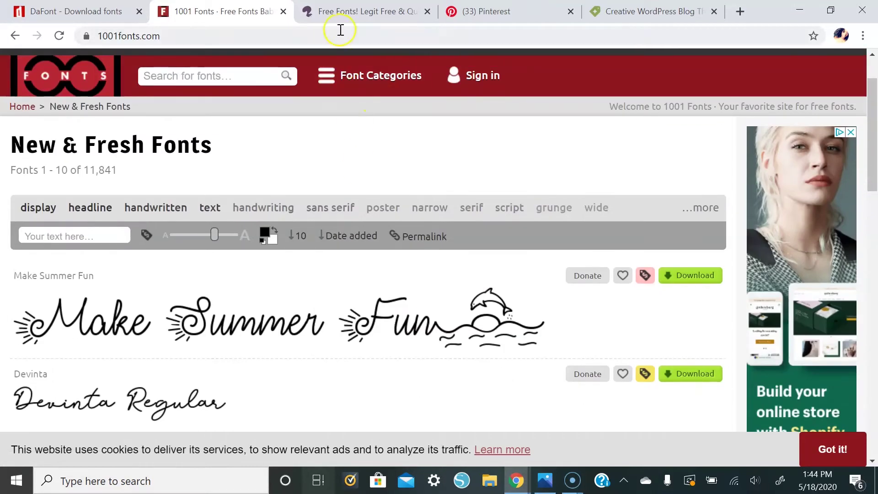
left_click(342, 11)
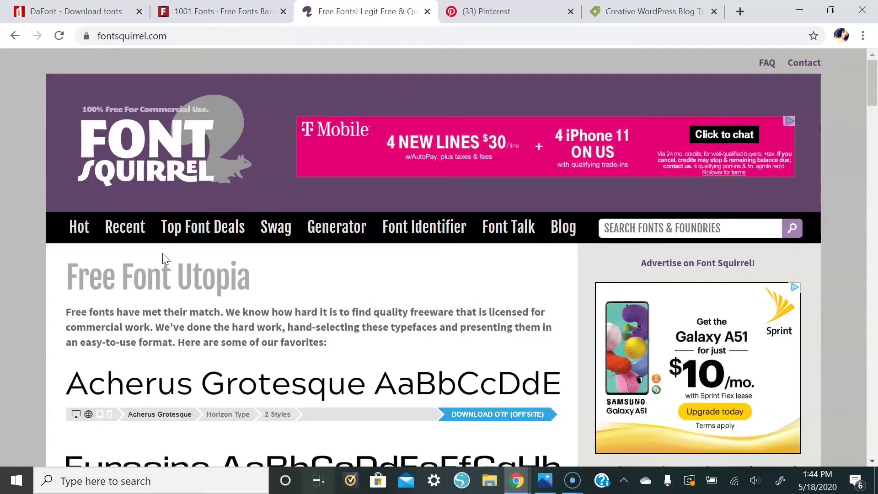
- Browse Font Squirrel's featured free fonts, then switch to the Pinterest 'free fonts' search
scroll(175, 397, "down", 10)
scroll(175, 397, "down", 9)
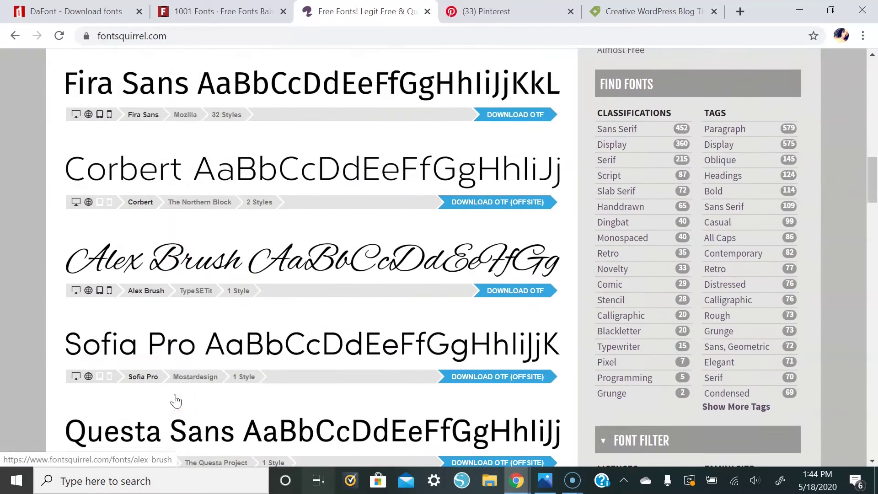
scroll(288, 171, "up", 6)
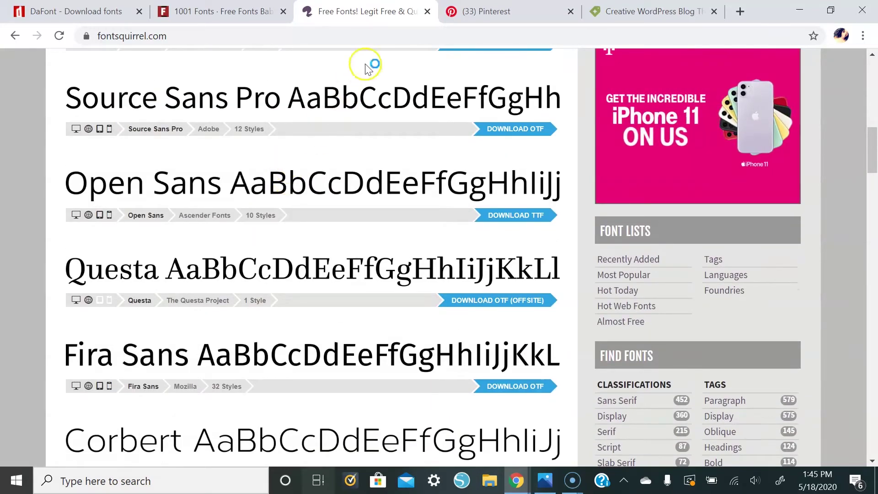
left_click(493, 11)
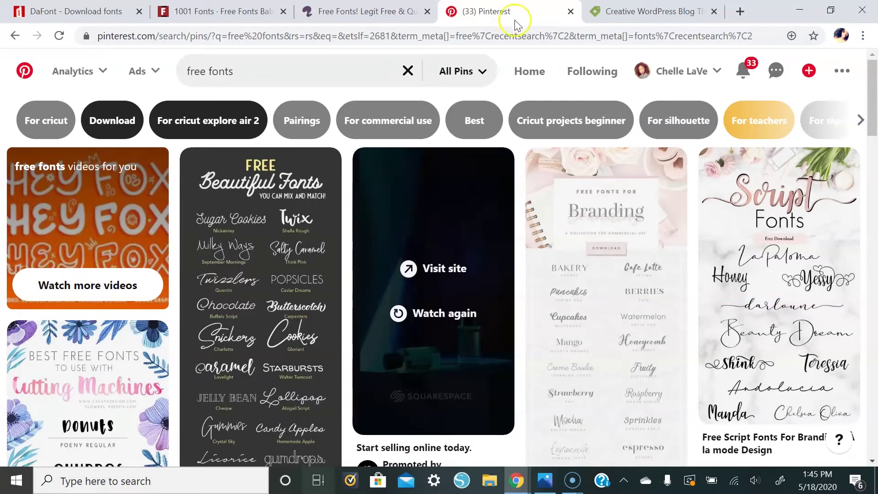
scroll(553, 179, "down", 5)
scroll(553, 180, "down", 5)
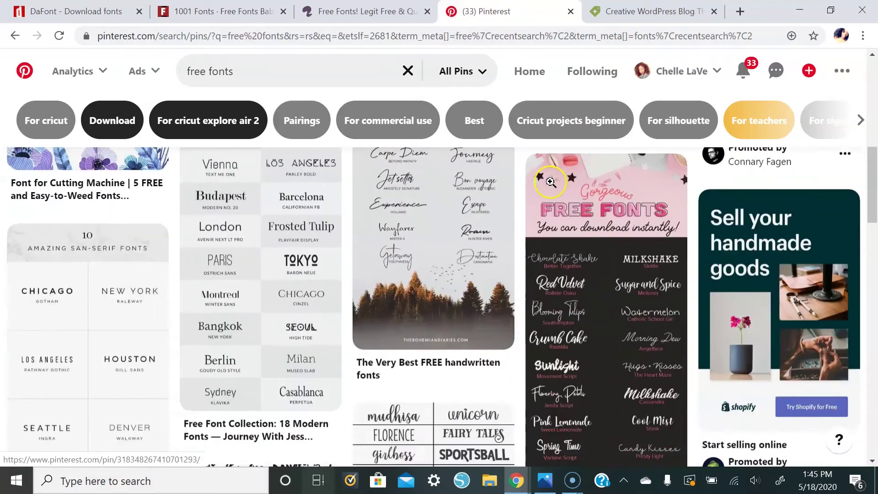
scroll(148, 366, "down", 5)
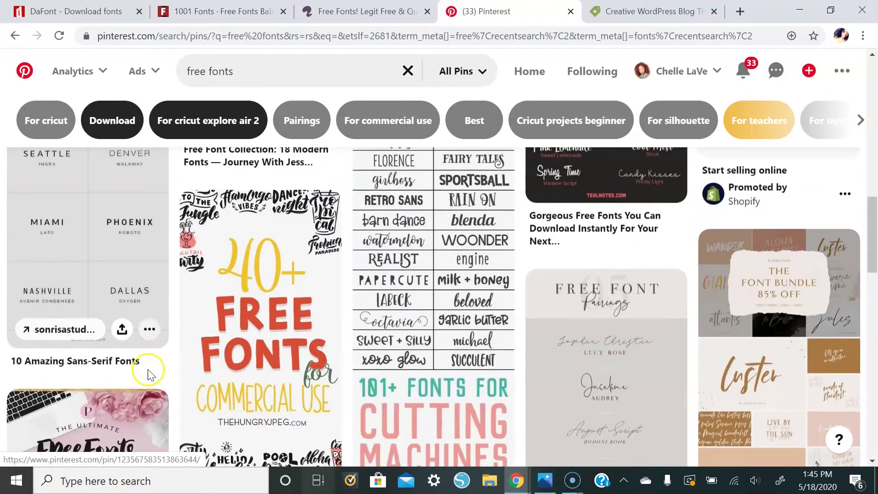
scroll(148, 366, "down", 3)
left_click(655, 10)
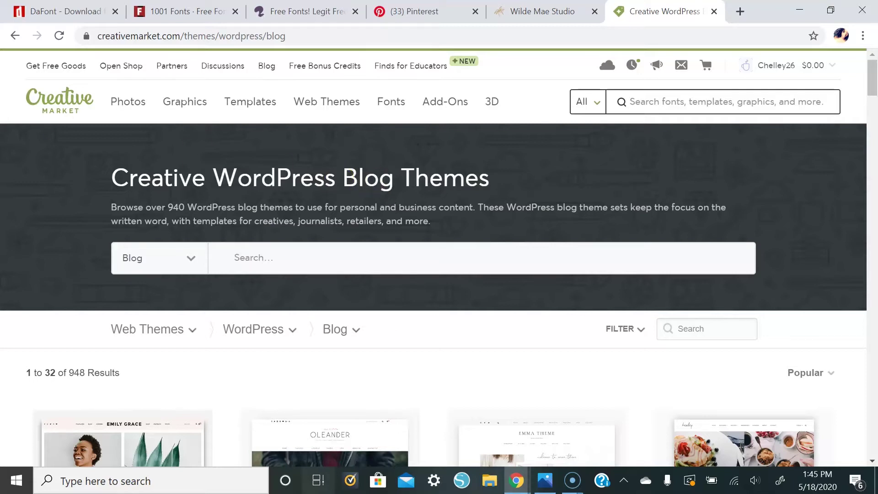
- Open Creative Market's Free Goods of the Week and scroll through the free product cards, including Rosseville
left_click(40, 69)
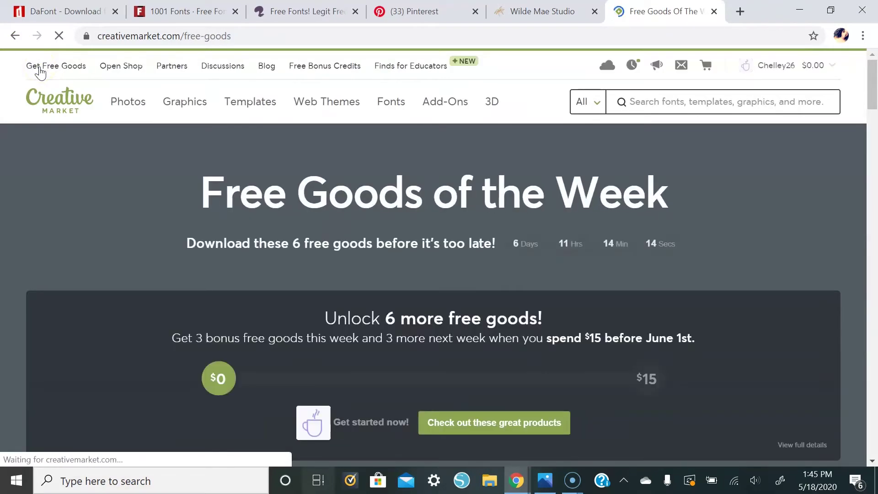
left_click(91, 118)
scroll(130, 138, "down", 6)
scroll(131, 140, "down", 3)
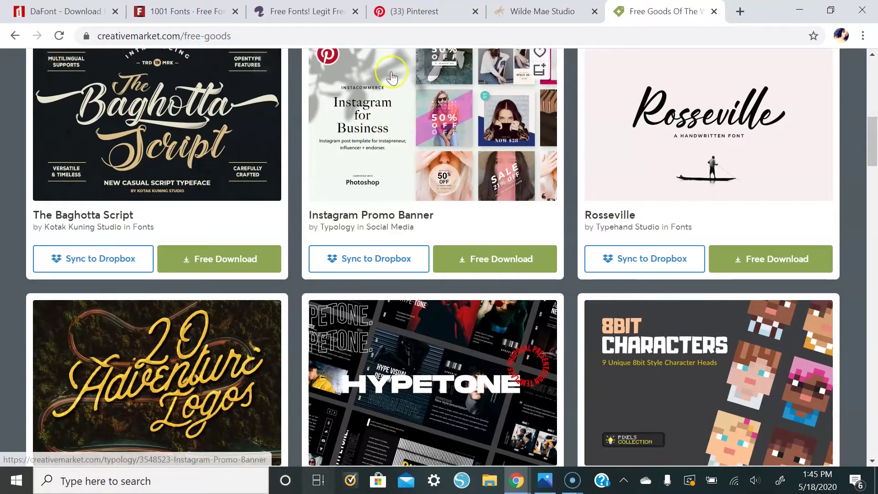
scroll(401, 161, "down", 4)
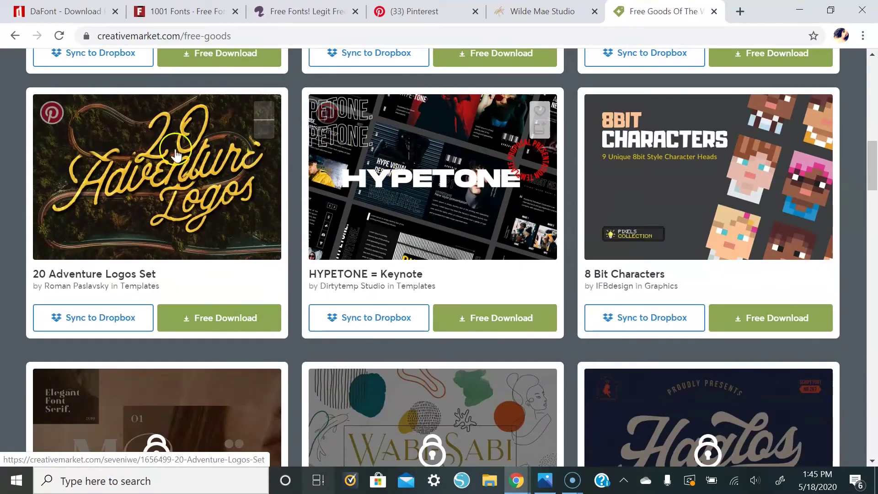
scroll(658, 155, "down", 1)
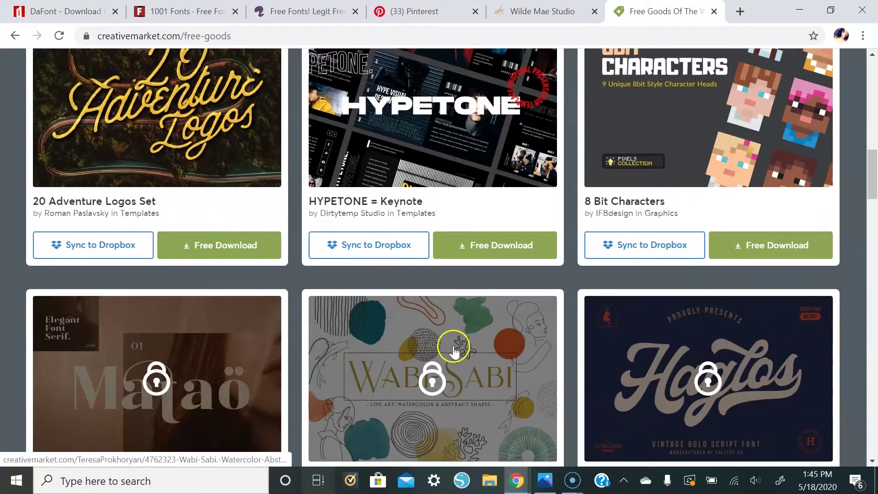
scroll(450, 342, "down", 3)
scroll(457, 334, "up", 8)
scroll(459, 329, "up", 10)
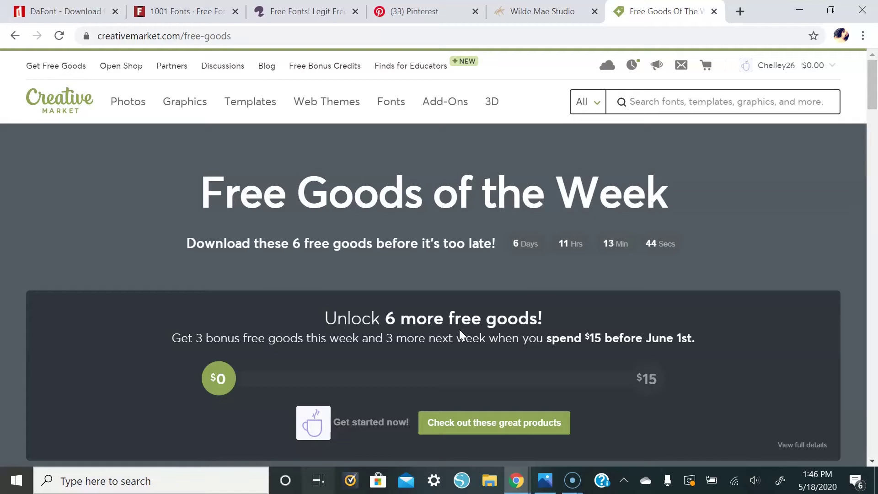
left_click(776, 69)
- Go to the account's Purchases page and review the $0 items like Paper Petals and Calmius EB Italic
left_click(786, 116)
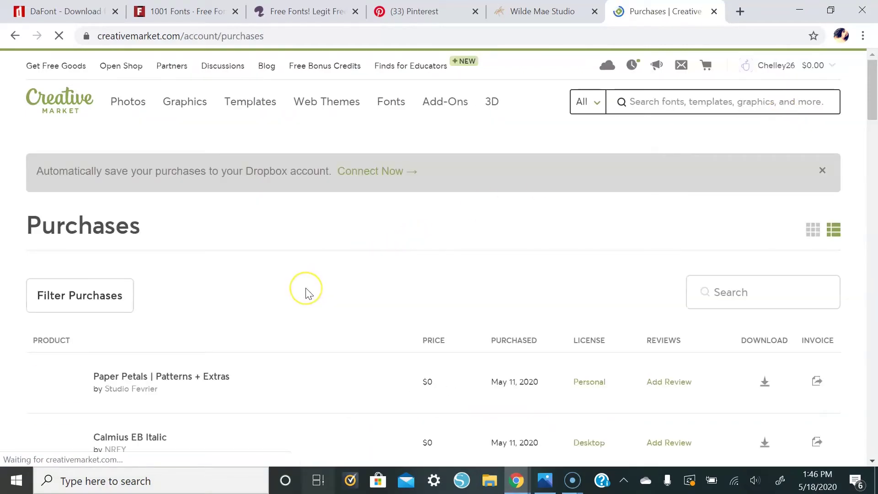
scroll(306, 293, "down", 10)
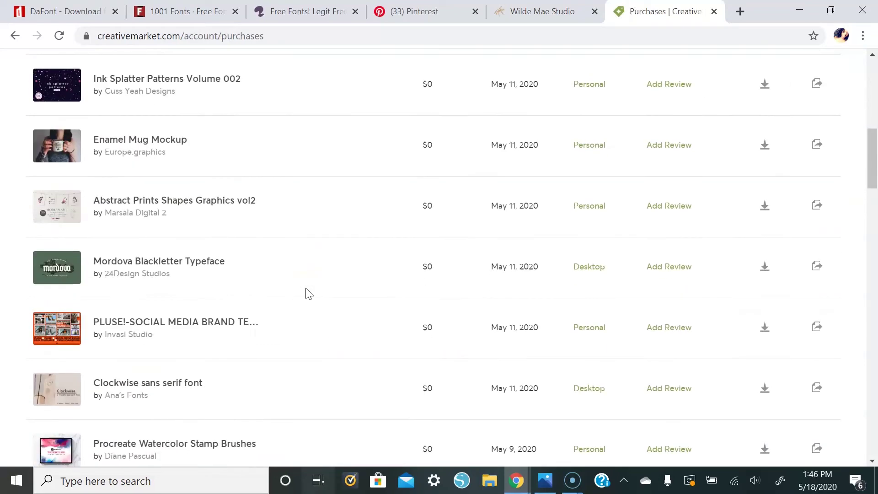
scroll(305, 292, "down", 8)
scroll(307, 294, "up", 18)
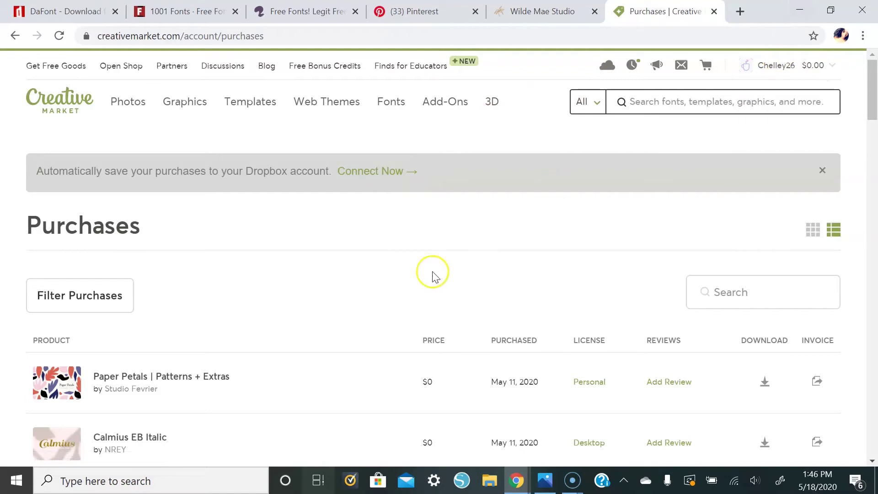
scroll(432, 275, "down", 5)
scroll(418, 294, "up", 5)
- Download the free Rosseville font as Rosseville.zip from the free goods page and minimize Chrome
left_click(65, 67)
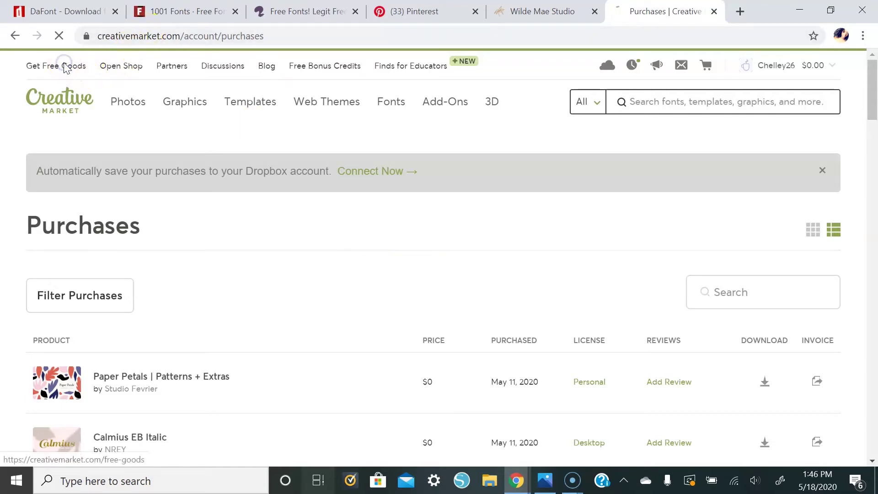
scroll(224, 176, "down", 8)
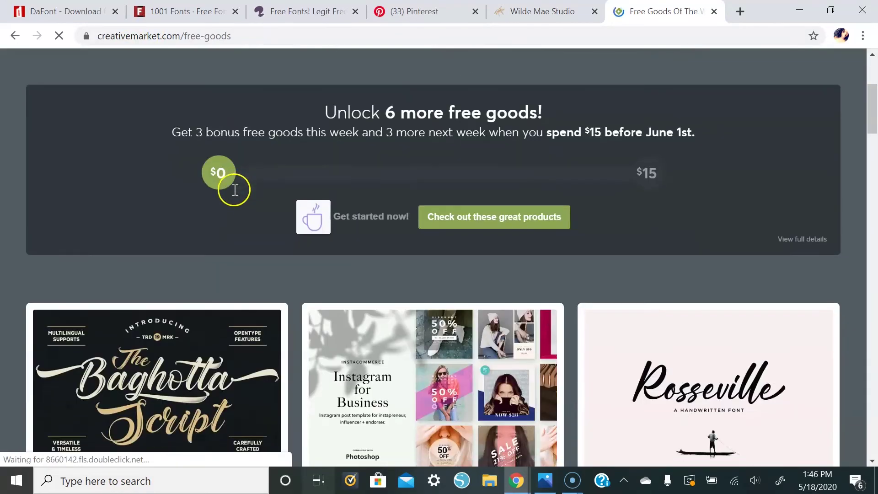
scroll(130, 224, "down", 3)
scroll(130, 223, "up", 1)
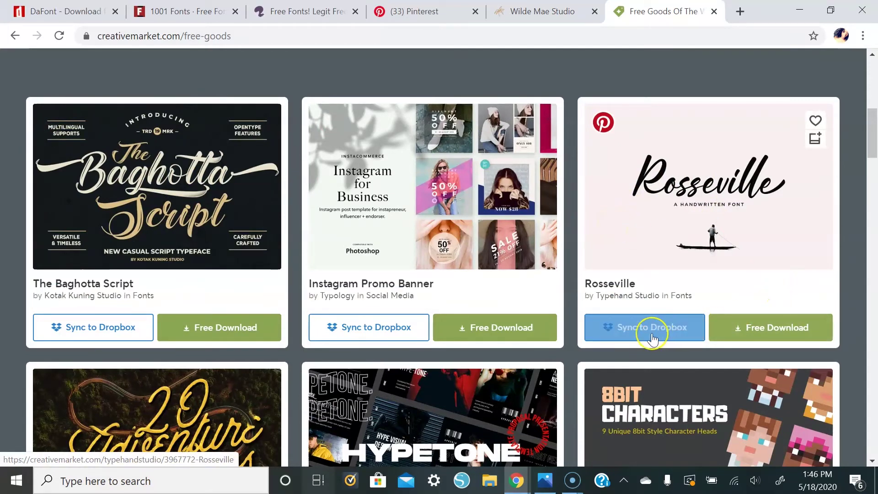
left_click(760, 326)
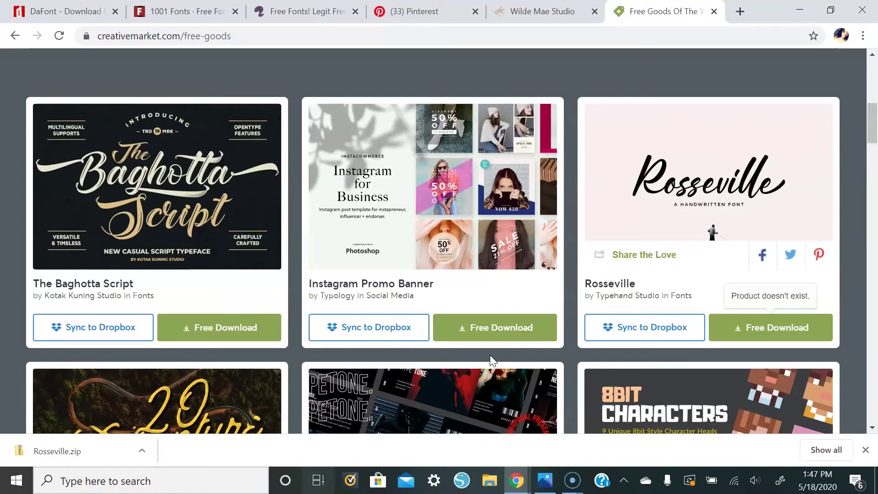
left_click(800, 10)
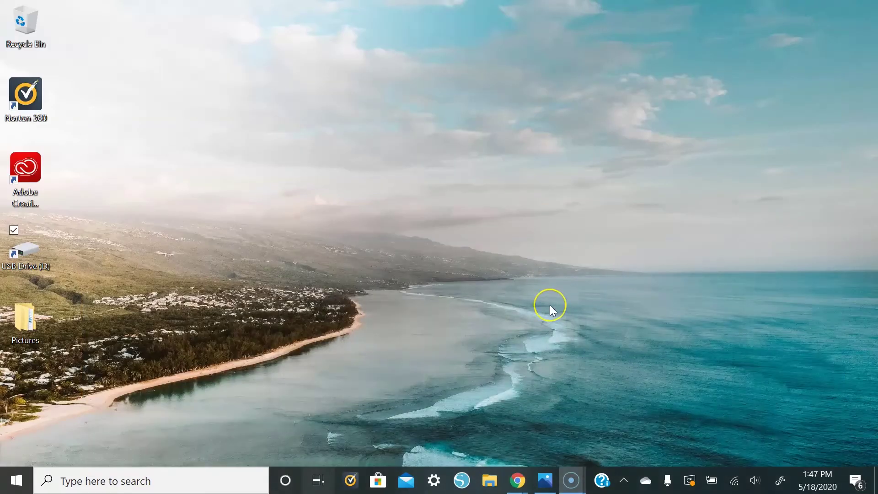
- Install the OpenType Rosseville font from Rosseville.zip in the Downloads folder
left_click(488, 480)
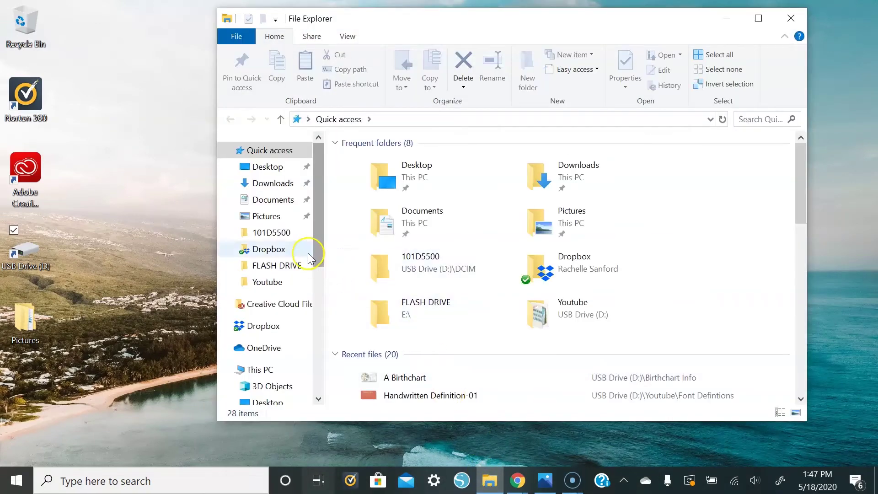
left_click(270, 183)
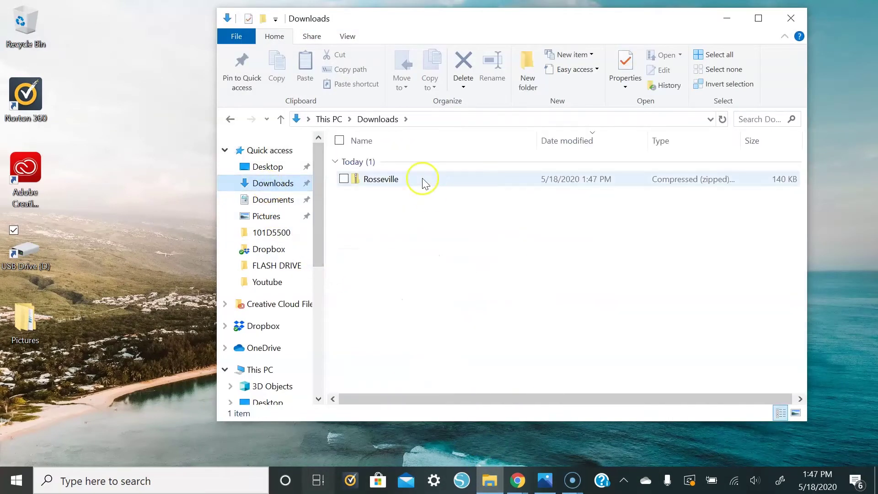
double_click(423, 182)
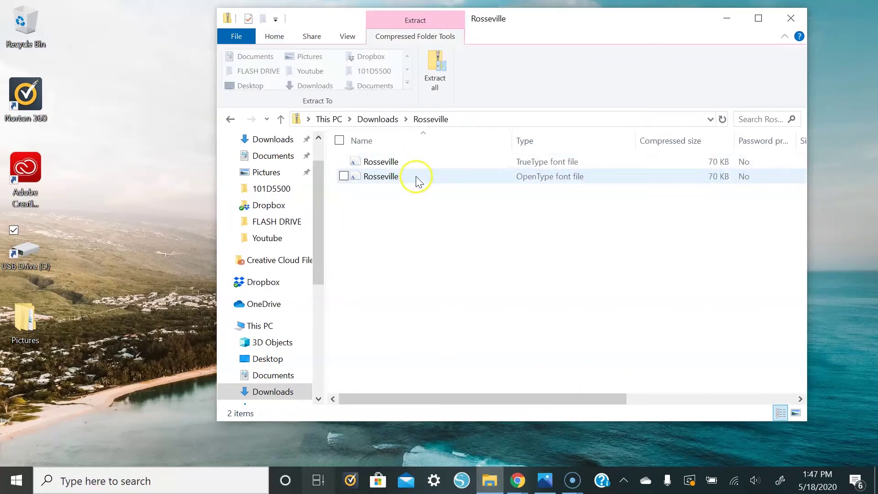
double_click(416, 178)
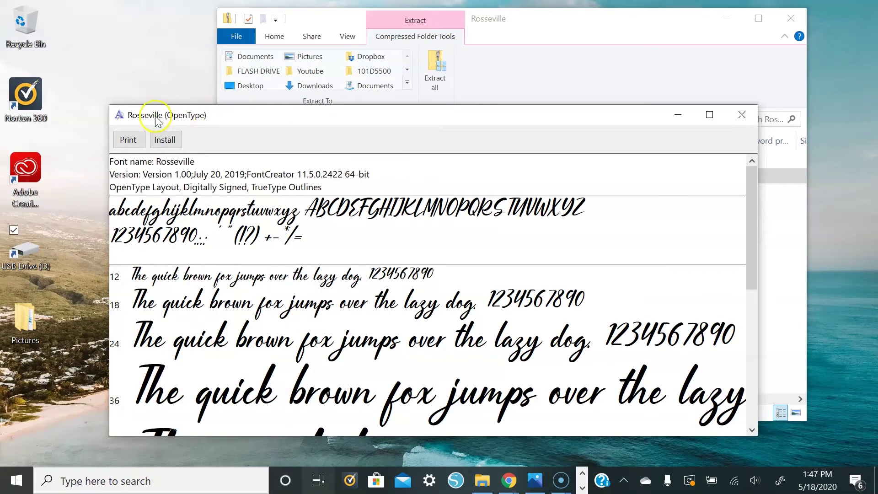
left_click(164, 139)
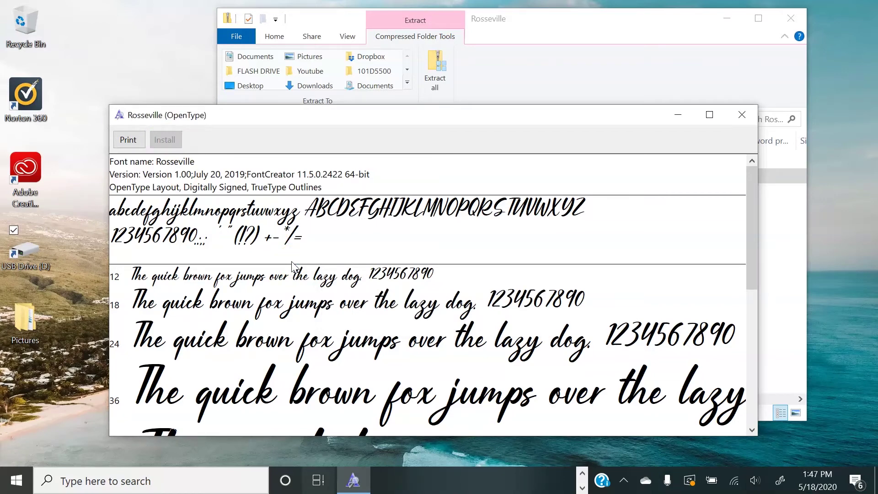
left_click(741, 115)
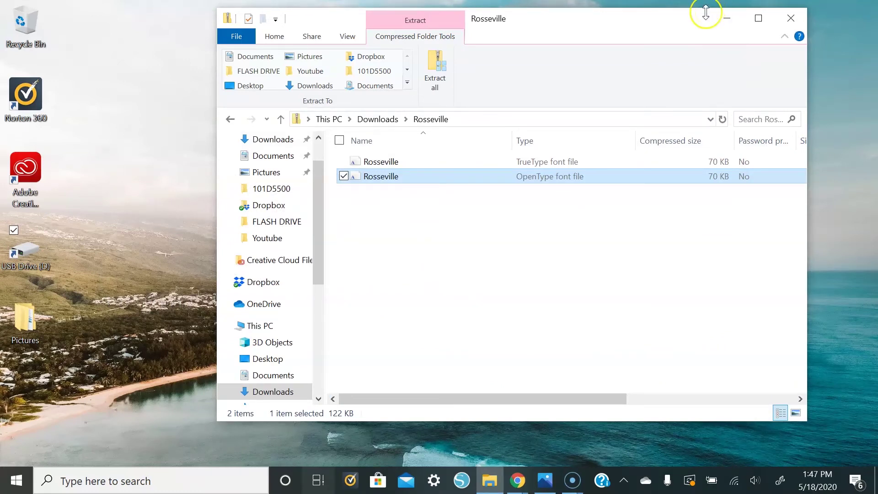
left_click(5, 488)
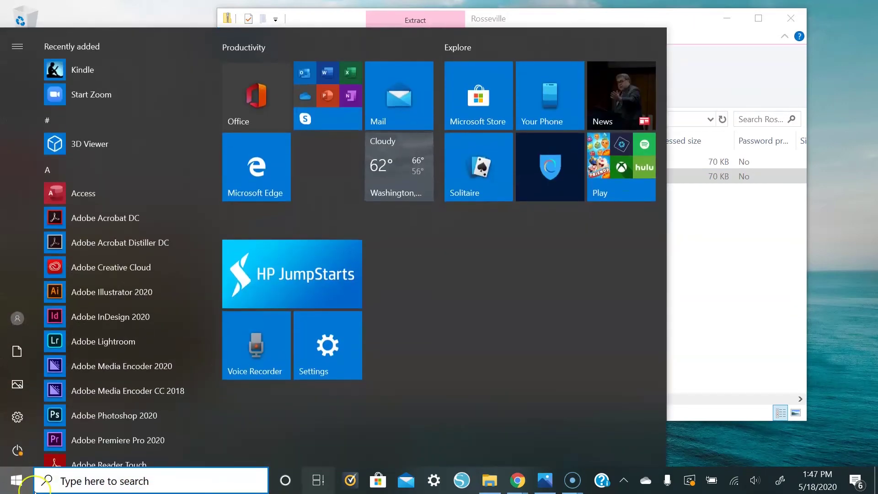
type("font")
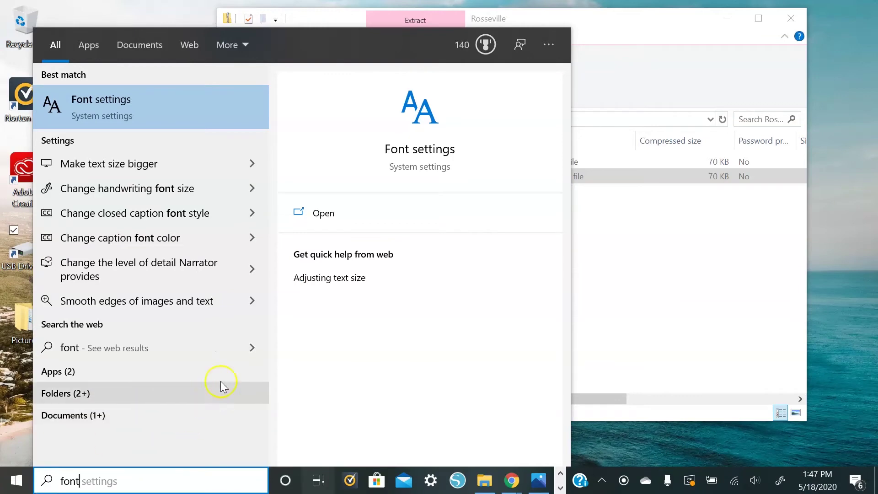
left_click(347, 215)
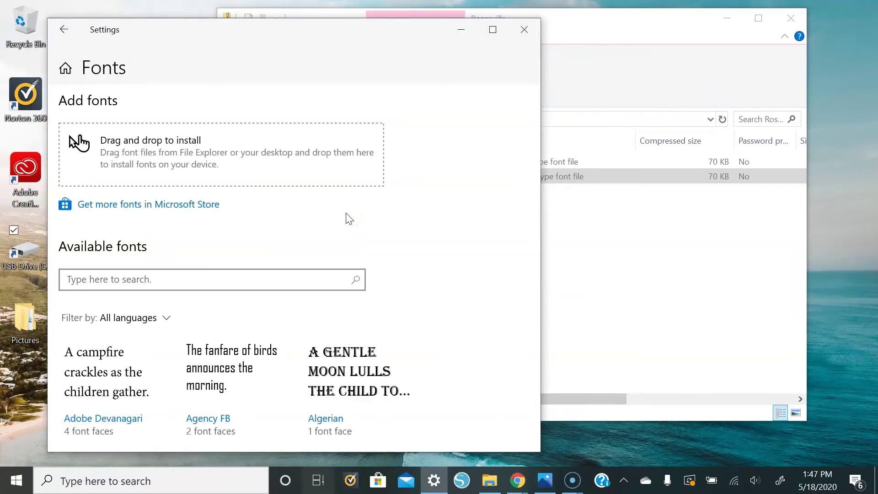
left_click(146, 284)
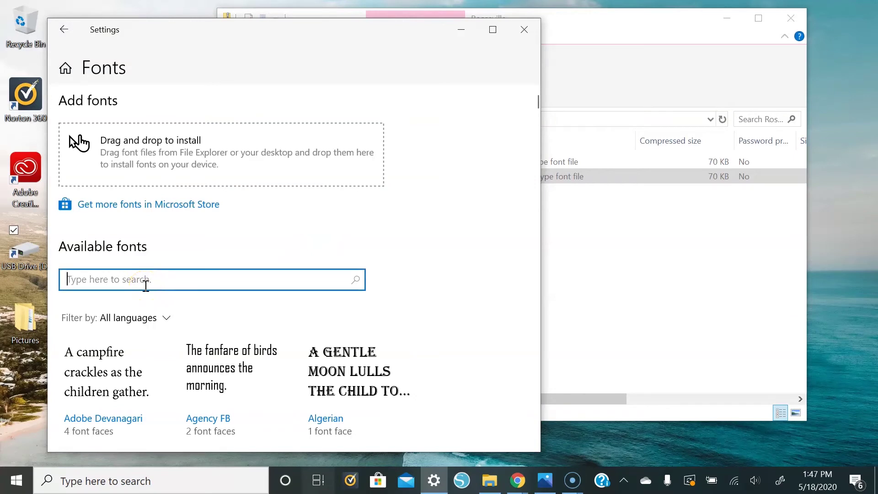
type("ross")
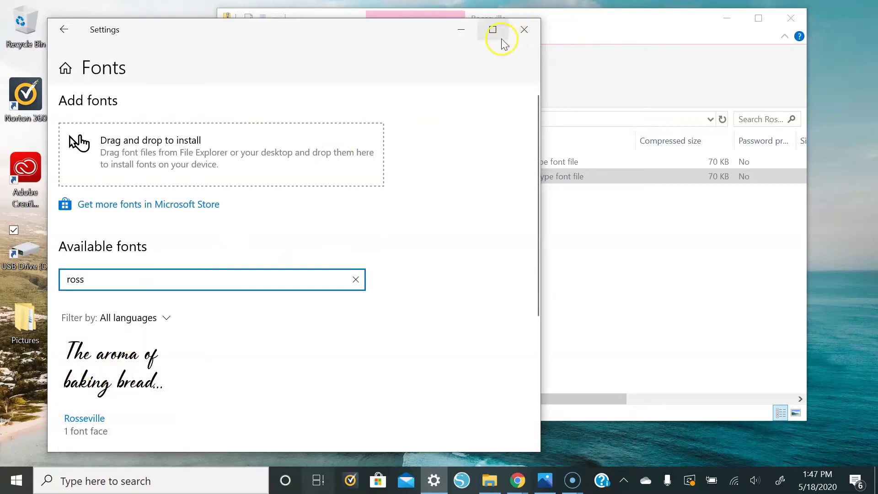
left_click(518, 33)
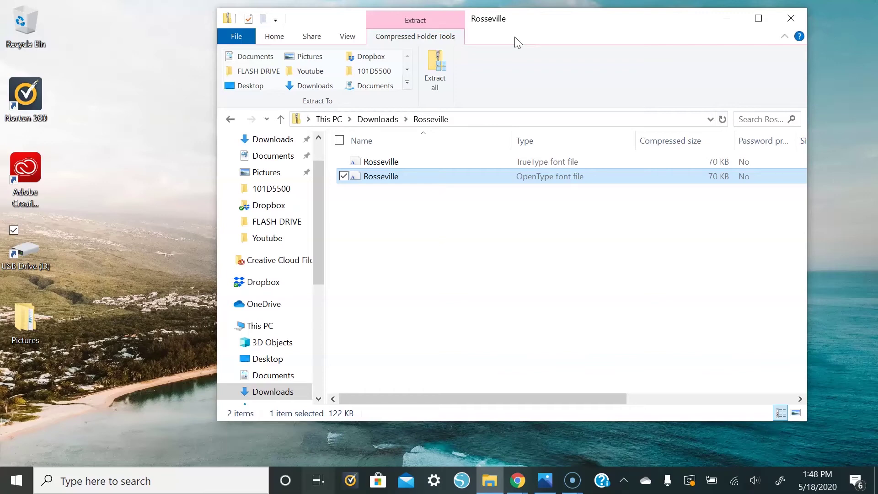
left_click(13, 485)
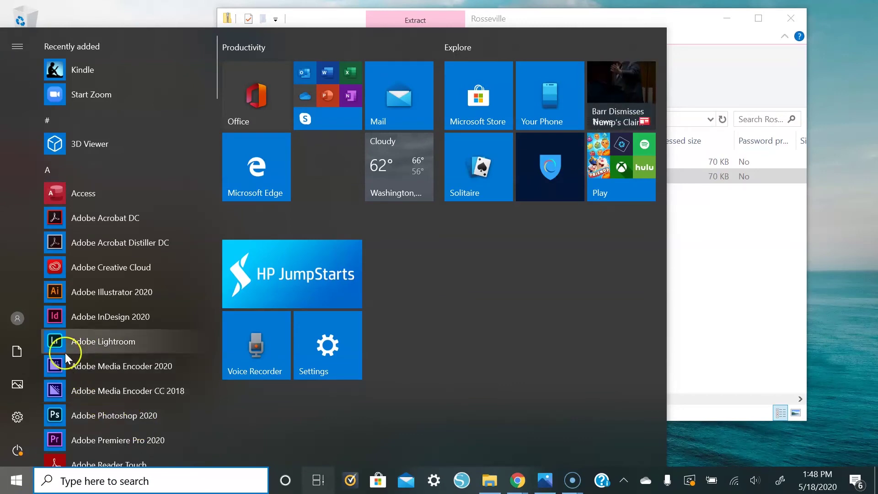
- Launch Adobe Illustrator 2020 from the Start menu and start a new document
left_click(93, 297)
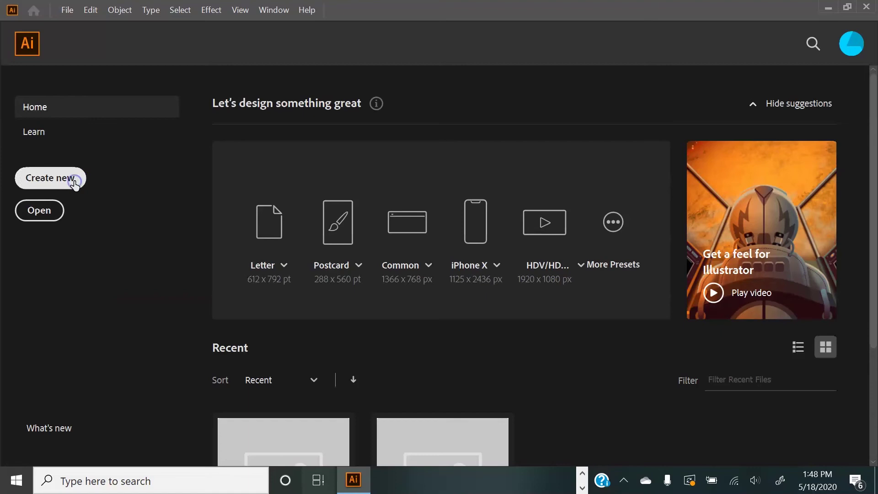
left_click(73, 177)
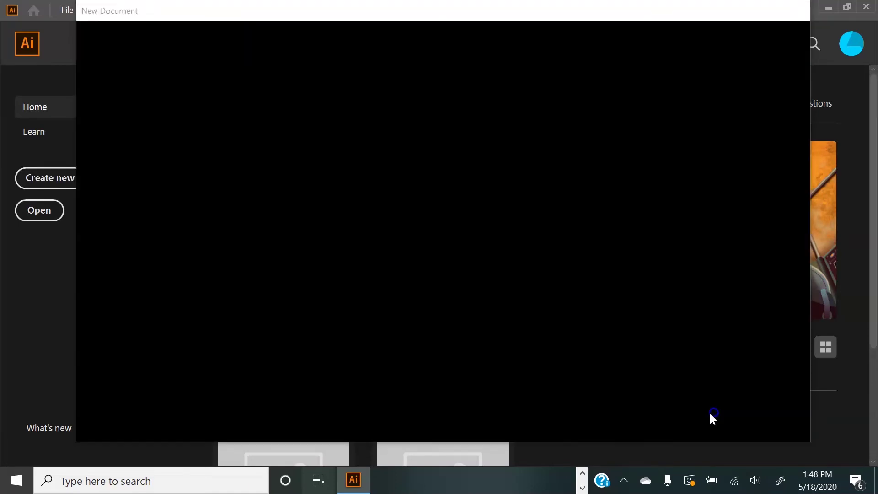
- Create the new document and type the word into a text area drawn on the artboard
left_click(627, 379)
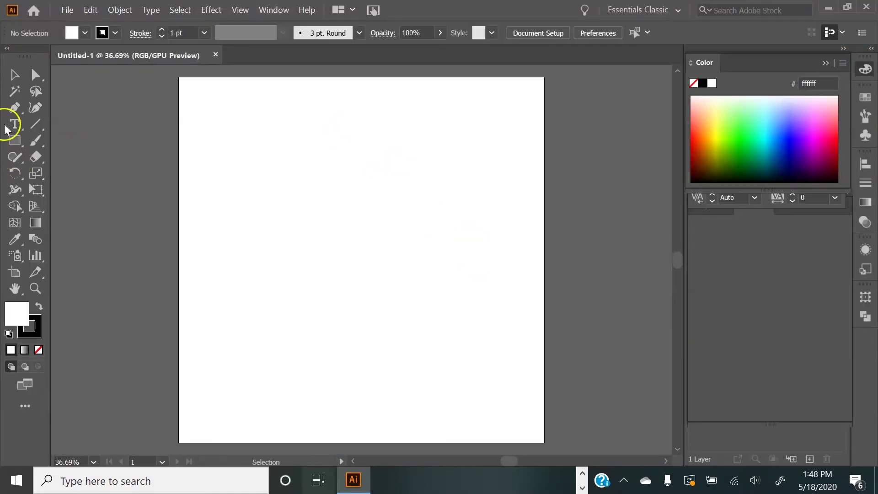
left_click(5, 125)
left_click_drag(217, 163, 477, 261)
type("ROSS")
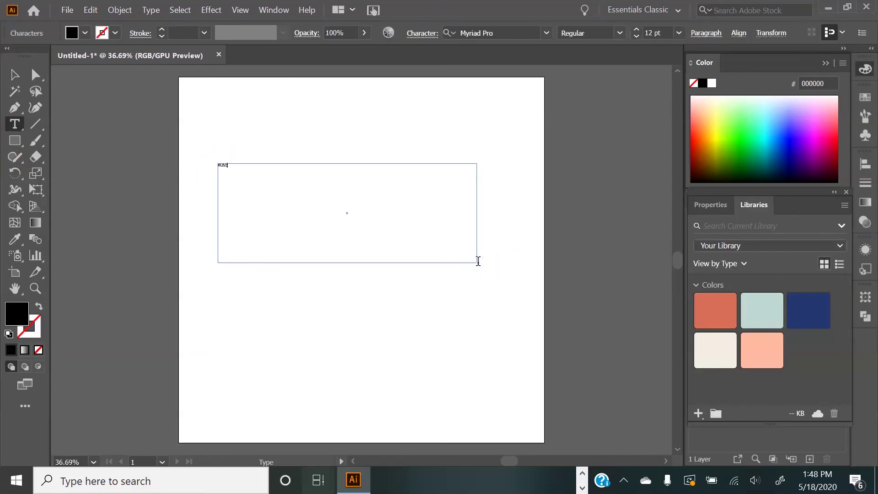
key("BackSpace")
key("BackSpace")
type("os")
- Select all the text, set it to 72 pt, and apply the Rosseville font
key("ctrl+a")
left_click(678, 32)
left_click(697, 276)
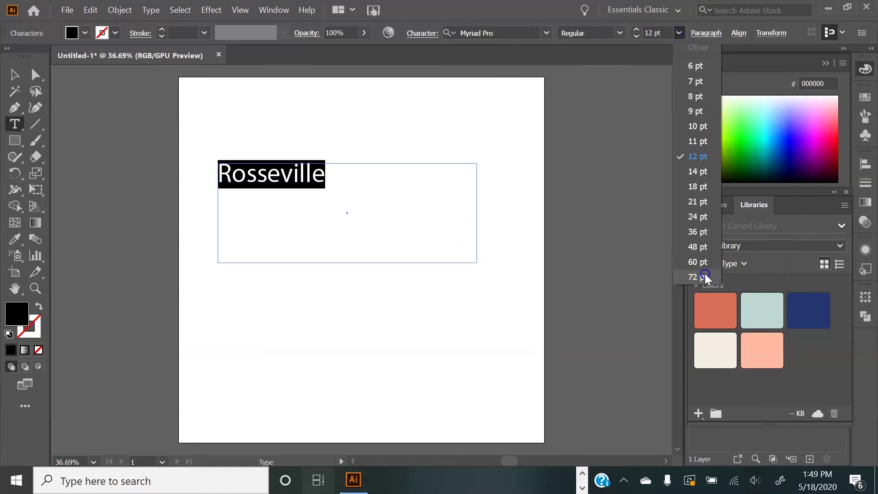
left_click(536, 30)
type("Rosseville")
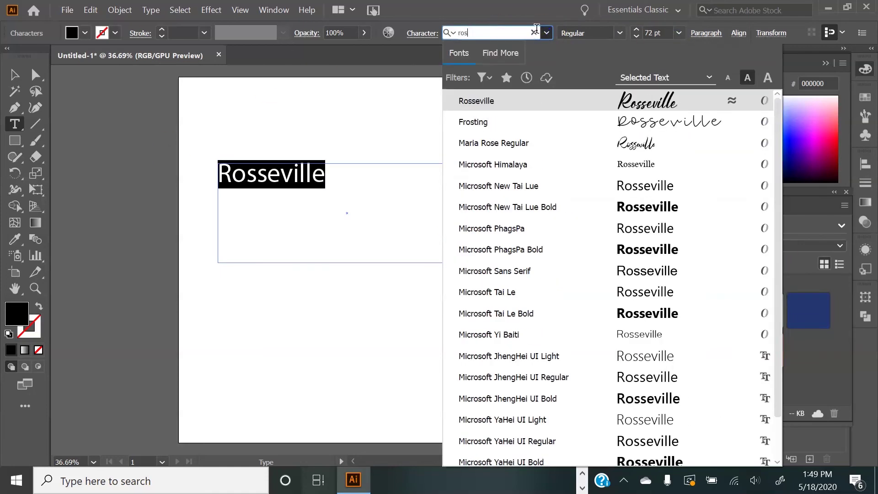
left_click(535, 99)
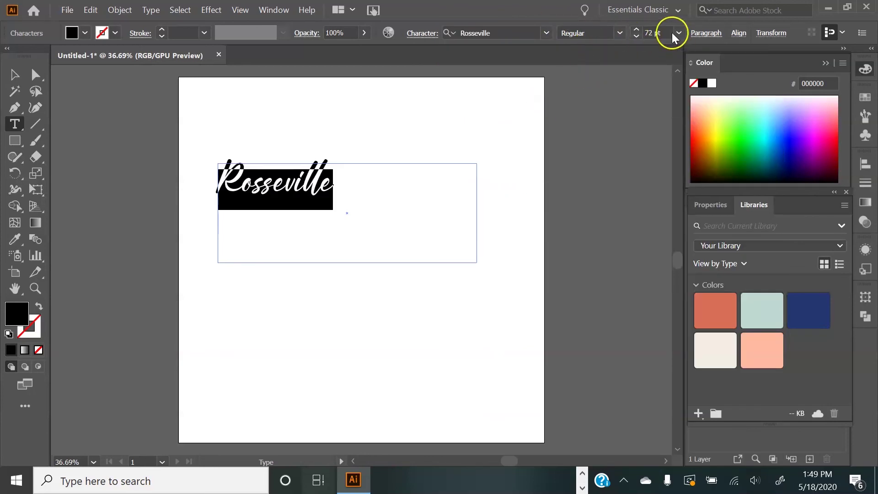
- Enlarge the text to 150 pt, fill it with the coral library swatch, and deselect
left_click(658, 33)
type("150")
key("Return")
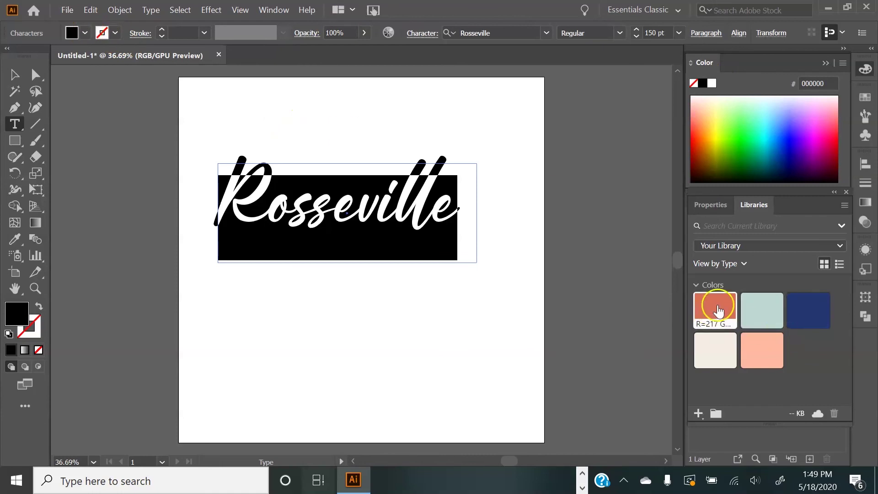
left_click(712, 307)
key("Escape")
left_click(105, 158)
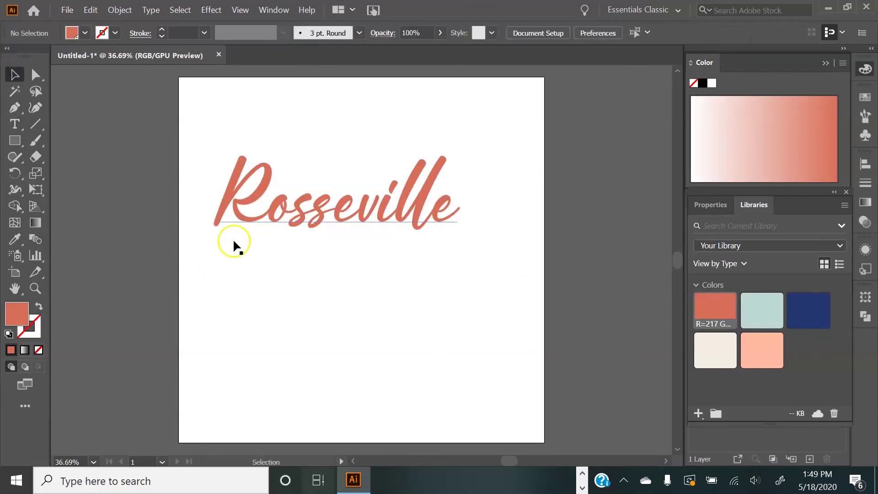